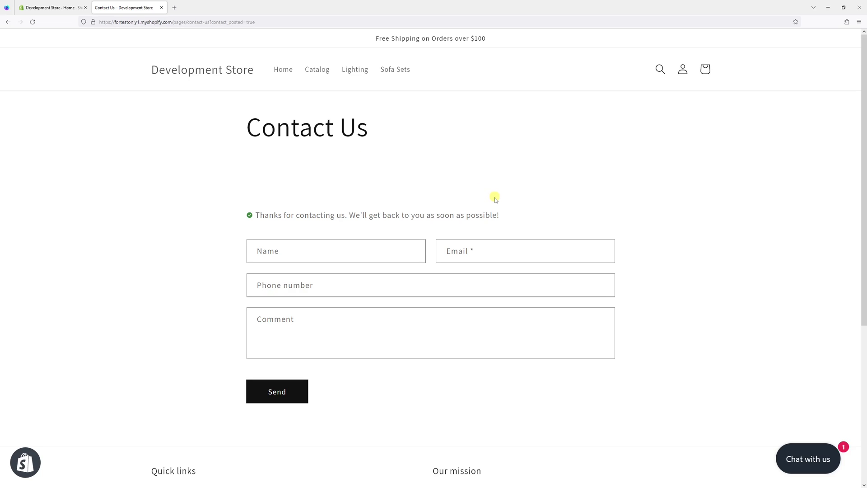
Step: Leave the storefront for Online Store themes and show the current Dawn theme's actions menu
{"action": "left_click_drag", "start_coordinate": [503, 211], "coordinate": [434, 227]}
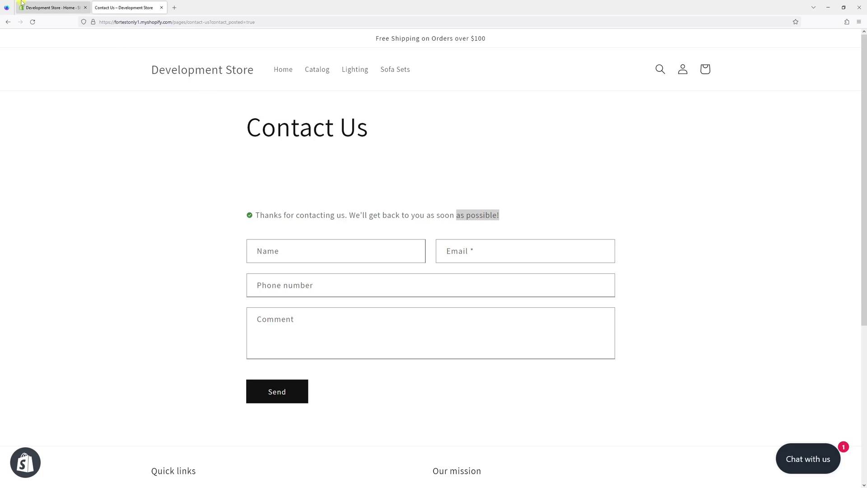
{"action": "left_click", "coordinate": [41, 2]}
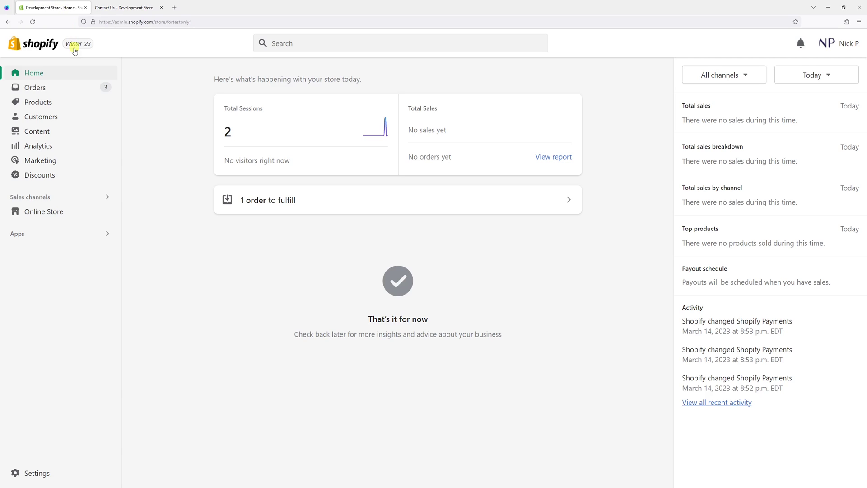
{"action": "left_click", "coordinate": [68, 214]}
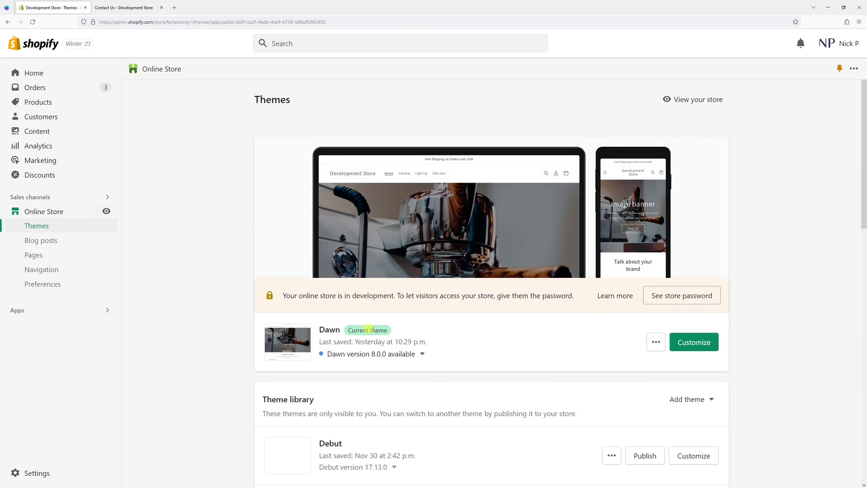
{"action": "left_click", "coordinate": [656, 342]}
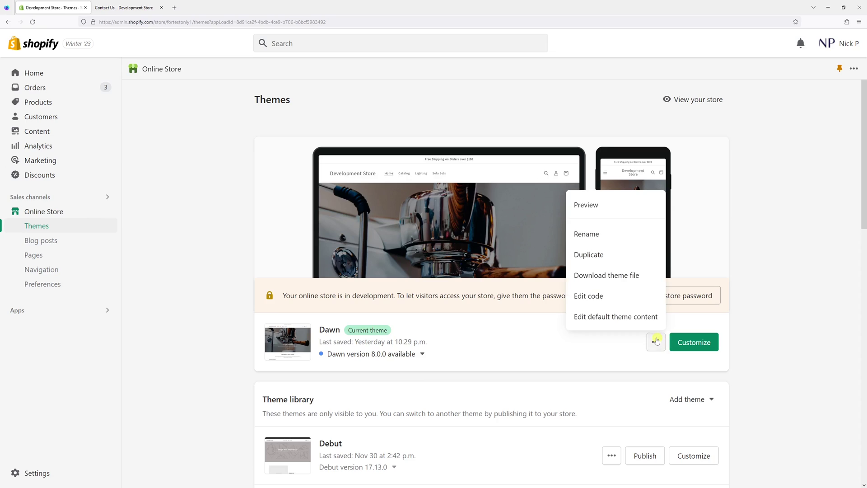
Step: Open Dawn's default theme content on Templates and select the contact form's Post success text
{"action": "left_click", "coordinate": [613, 316]}
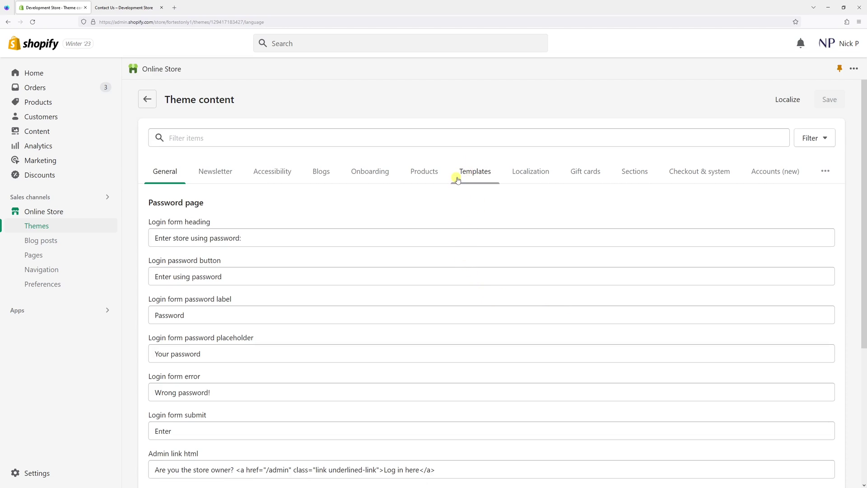
{"action": "left_click", "coordinate": [476, 173]}
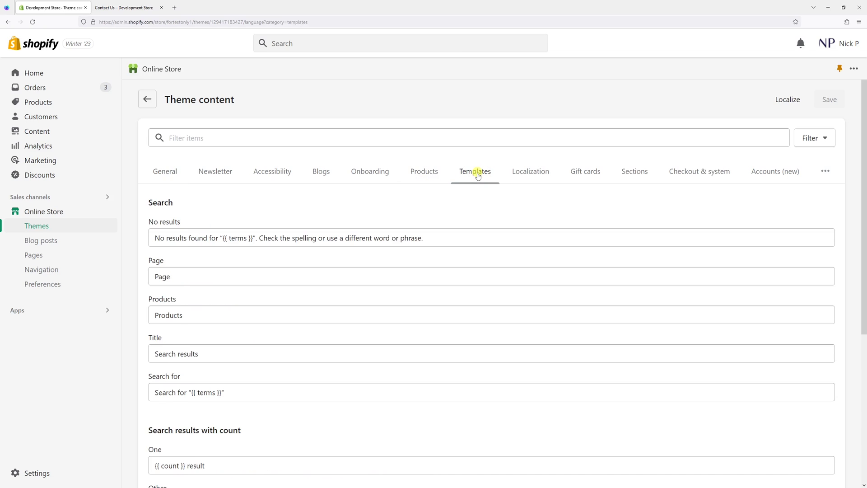
{"action": "scroll", "coordinate": [478, 175], "scroll_direction": "down", "scroll_amount": 1}
{"action": "scroll", "coordinate": [474, 167], "scroll_direction": "down", "scroll_amount": 3}
{"action": "scroll", "coordinate": [474, 167], "scroll_direction": "down", "scroll_amount": 2}
{"action": "scroll", "coordinate": [464, 187], "scroll_direction": "down", "scroll_amount": 2}
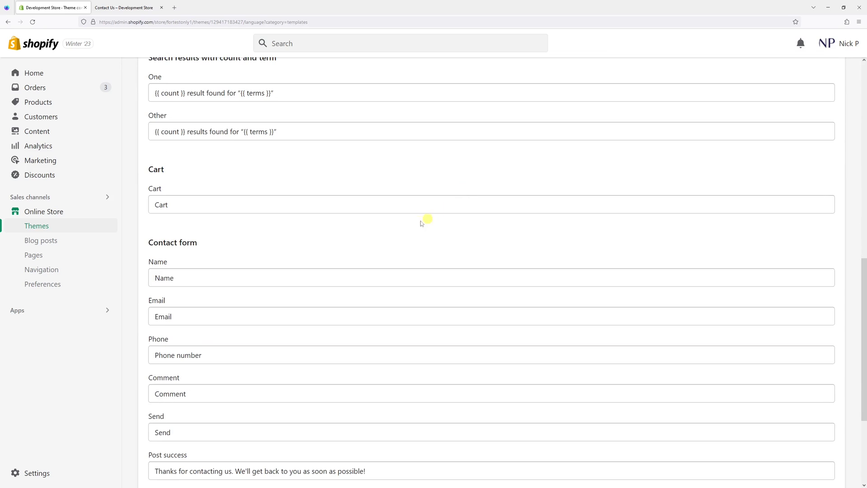
{"action": "scroll", "coordinate": [376, 224], "scroll_direction": "down", "scroll_amount": 2}
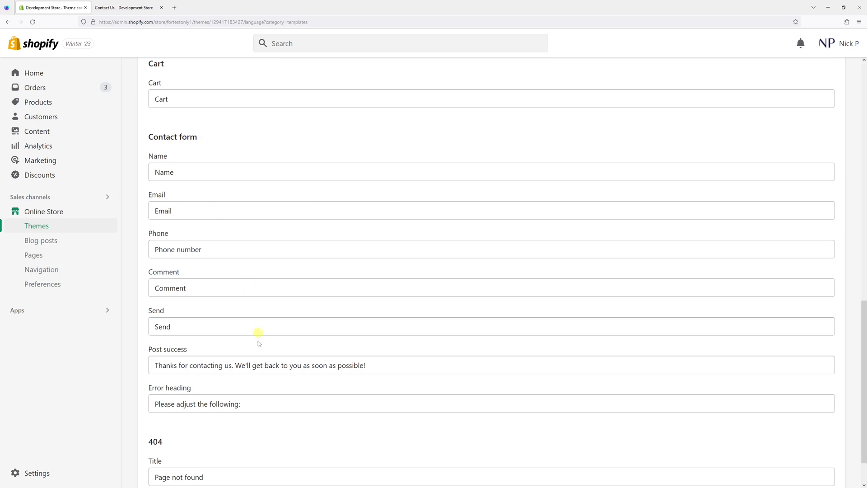
{"action": "double_click", "coordinate": [163, 365]}
{"action": "left_click_drag", "start_coordinate": [196, 365], "coordinate": [410, 371]}
{"action": "left_click", "coordinate": [407, 371]}
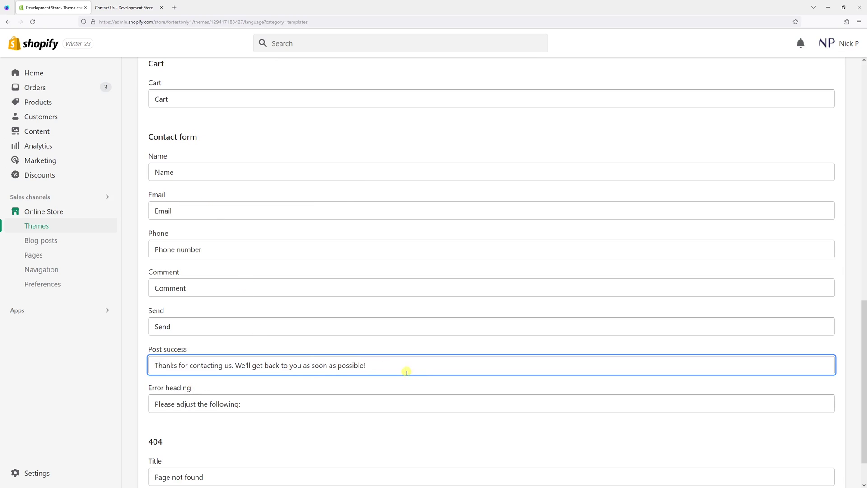
{"action": "scroll", "coordinate": [343, 306], "scroll_direction": "up", "scroll_amount": 4}
{"action": "scroll", "coordinate": [339, 297], "scroll_direction": "up", "scroll_amount": 6}
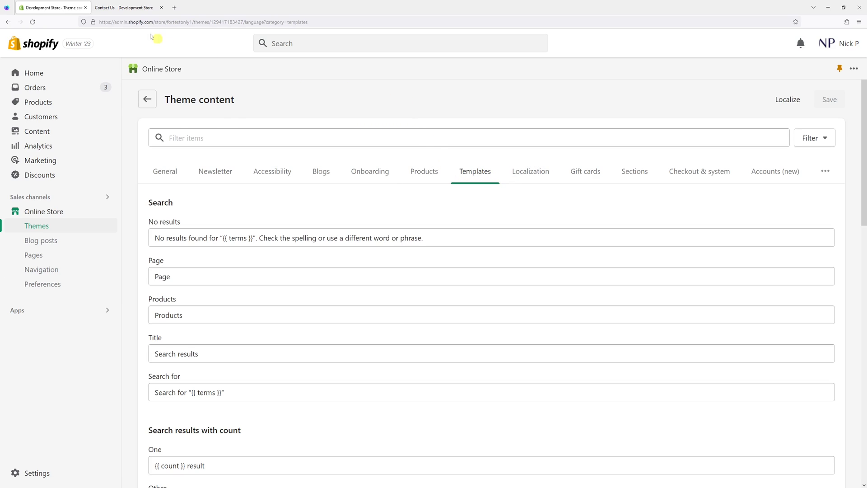
Step: Copy the thank-you message text from the storefront Contact Us page
{"action": "left_click", "coordinate": [135, 8]}
{"action": "left_click_drag", "start_coordinate": [501, 216], "coordinate": [258, 216]}
{"action": "key", "text": "ctrl+c"}
{"action": "left_click", "coordinate": [254, 164]}
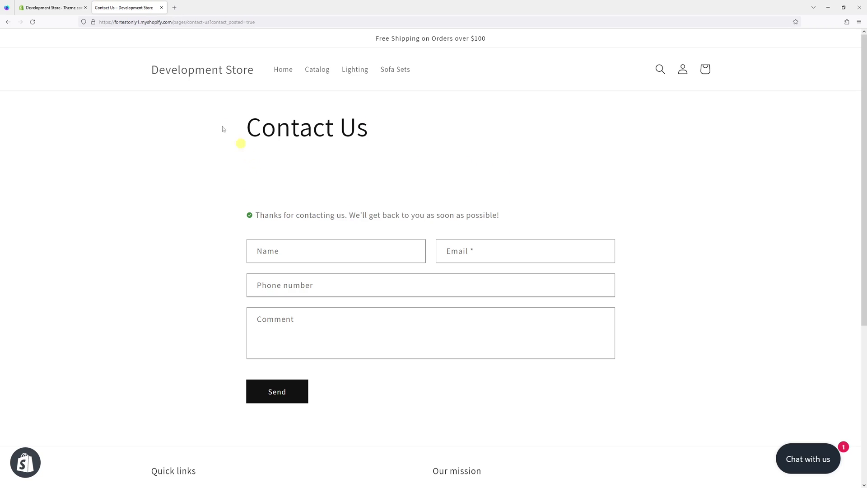
Step: Filter the theme content by the pasted thank-you text and select the Post success field
{"action": "left_click", "coordinate": [51, 7]}
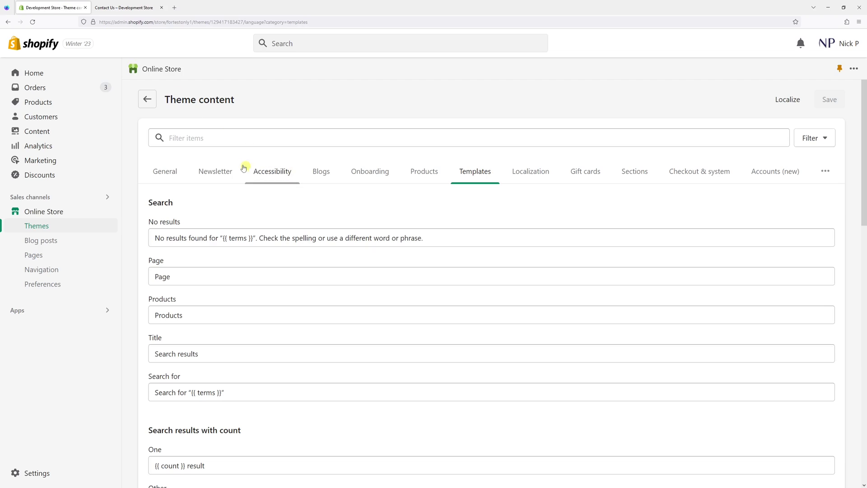
{"action": "left_click", "coordinate": [177, 171]}
{"action": "left_click", "coordinate": [214, 137]}
{"action": "key", "text": "ctrl+v"}
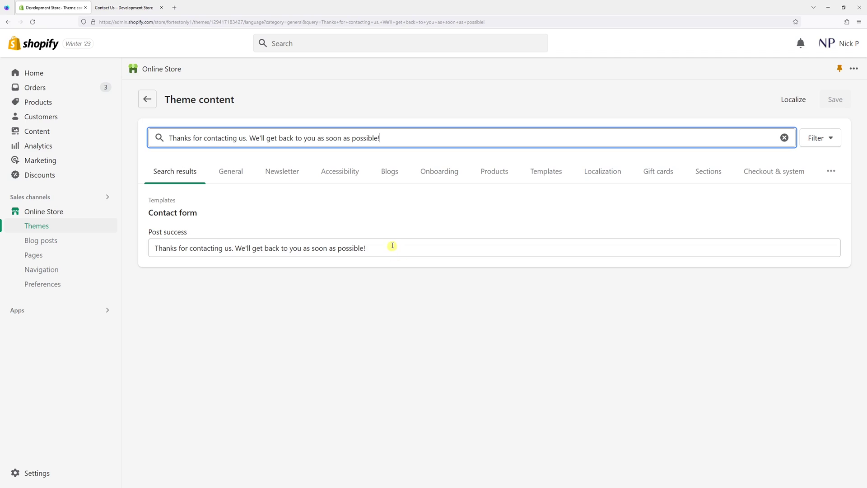
{"action": "left_click", "coordinate": [392, 248]}
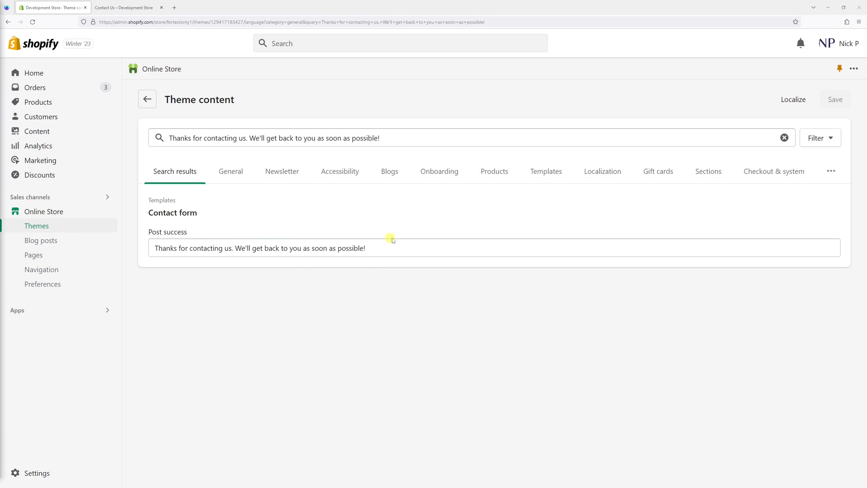
Step: Replace the second sentence with 'We have received your message and will respond within 24 hours.' and save
{"action": "left_click_drag", "start_coordinate": [385, 252], "coordinate": [236, 266]}
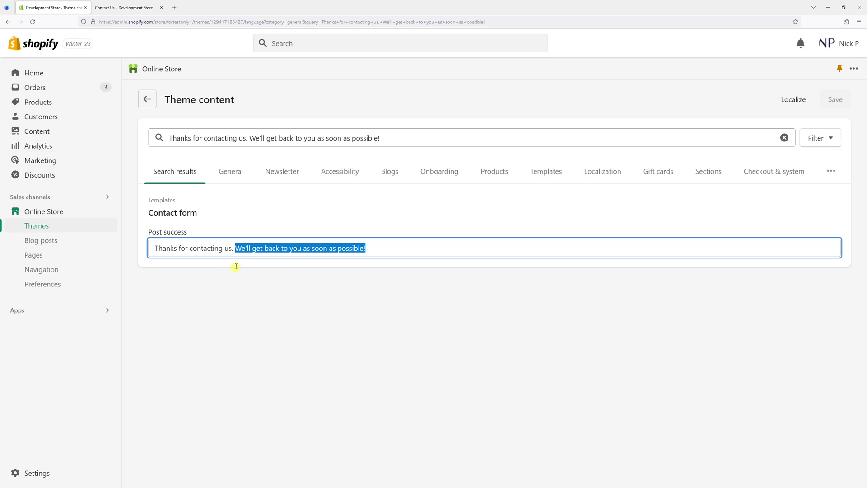
{"action": "type", "text": "We hav"}
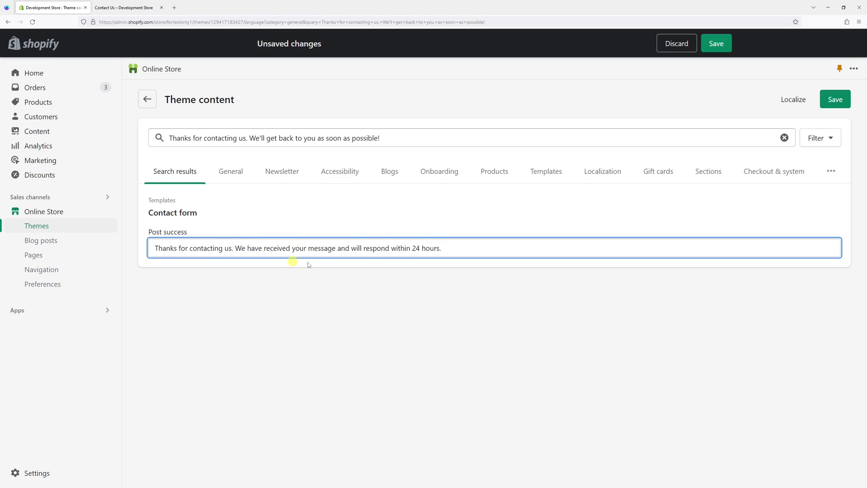
{"action": "left_click", "coordinate": [839, 99]}
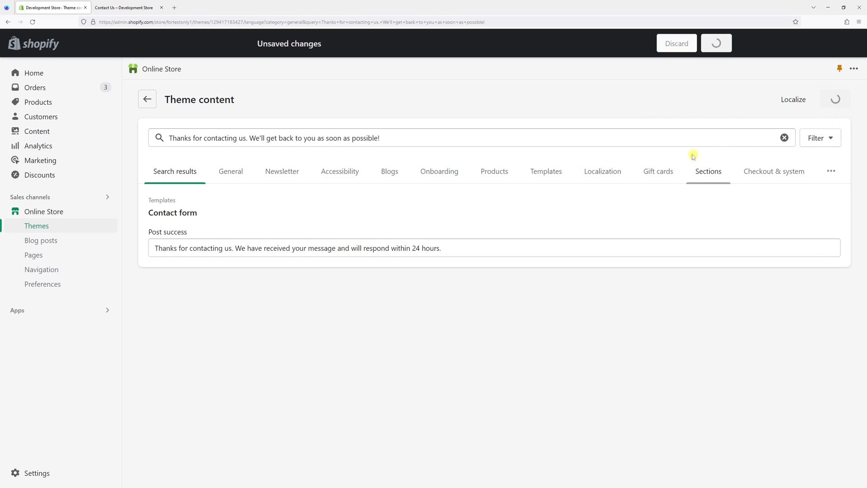
Step: Reload the storefront Contact Us page and highlight the new 24-hour reply message
{"action": "left_click", "coordinate": [139, 7]}
{"action": "left_click", "coordinate": [265, 22]}
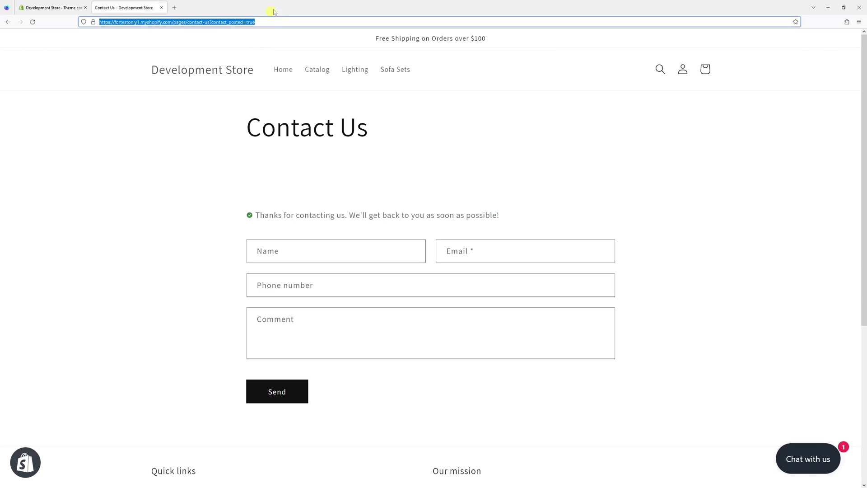
{"action": "key", "text": "Return"}
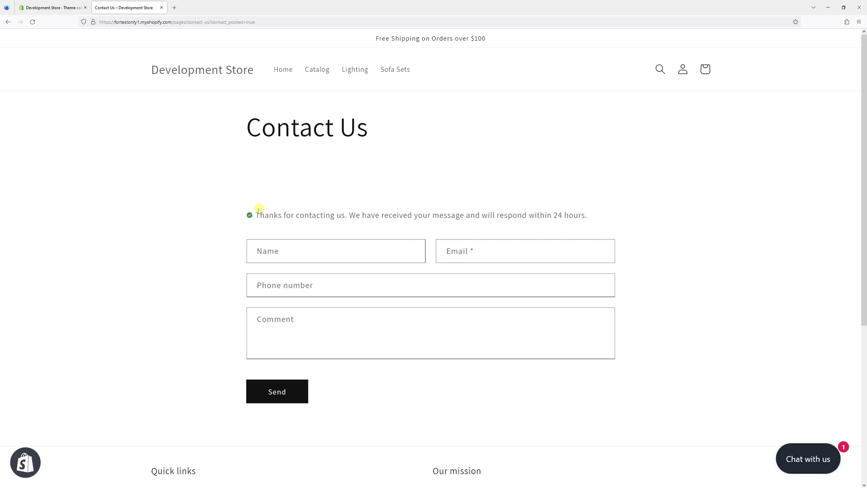
{"action": "left_click_drag", "start_coordinate": [258, 213], "coordinate": [563, 214]}
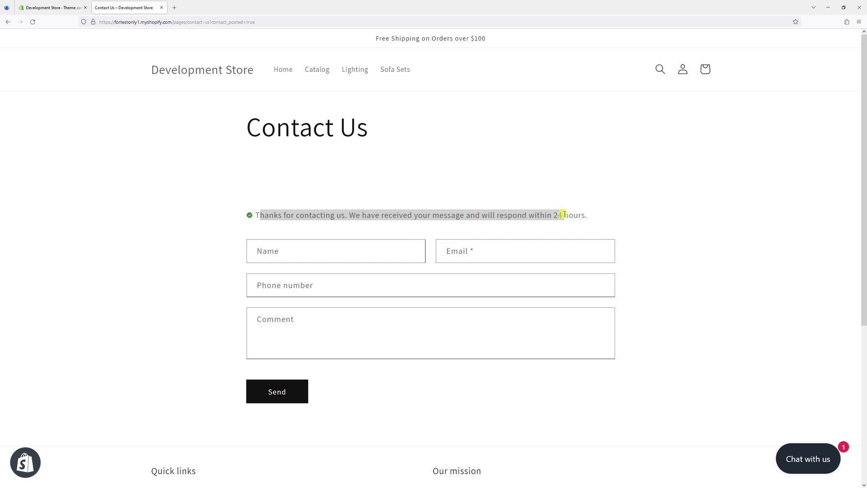